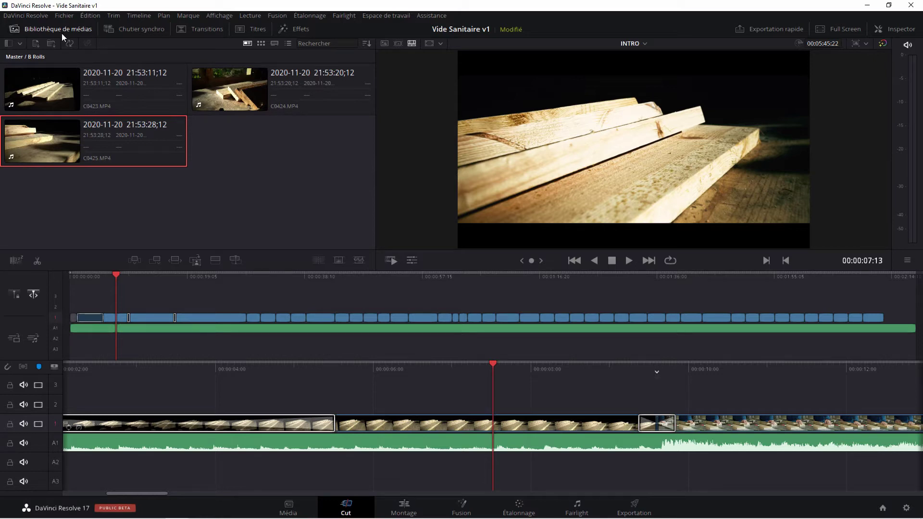
- Open the A Rolls bin and switch through thumbnail, filmstrip and list views, ending in metadata view
left_click(13, 56)
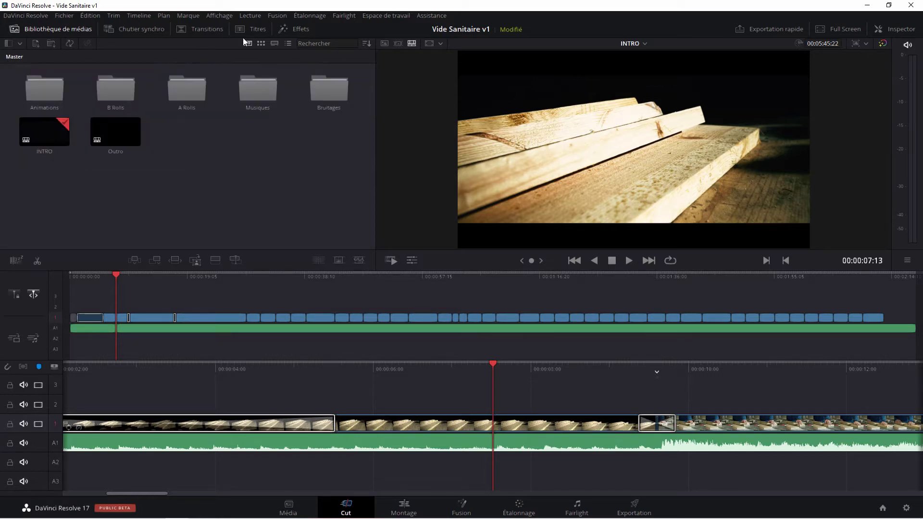
double_click(185, 93)
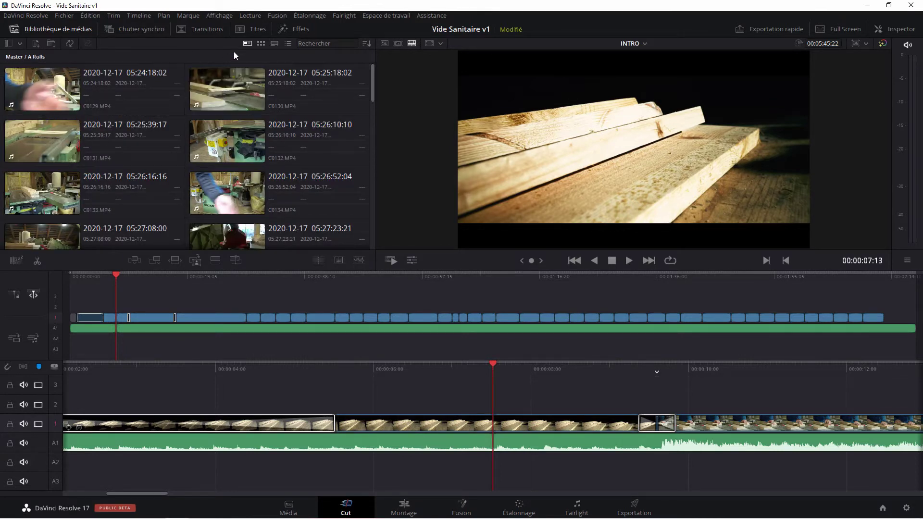
left_click(262, 43)
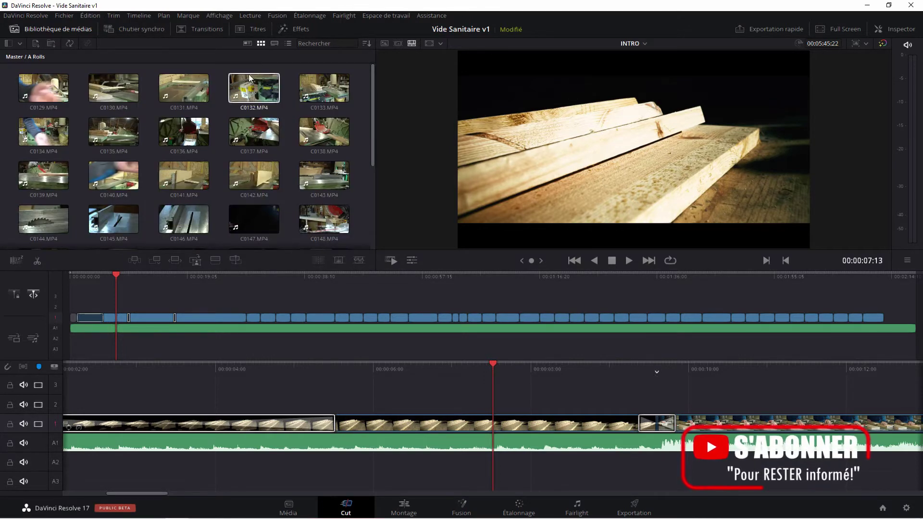
left_click(275, 43)
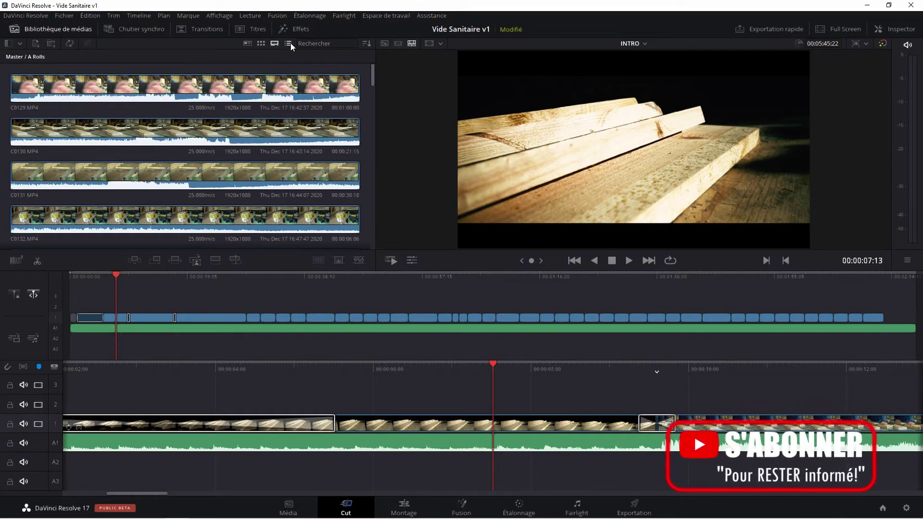
left_click(289, 42)
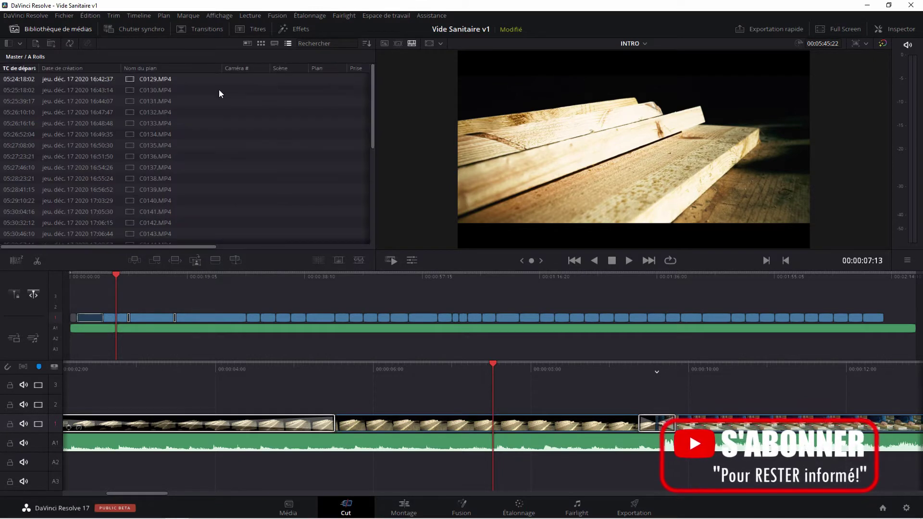
left_click(261, 43)
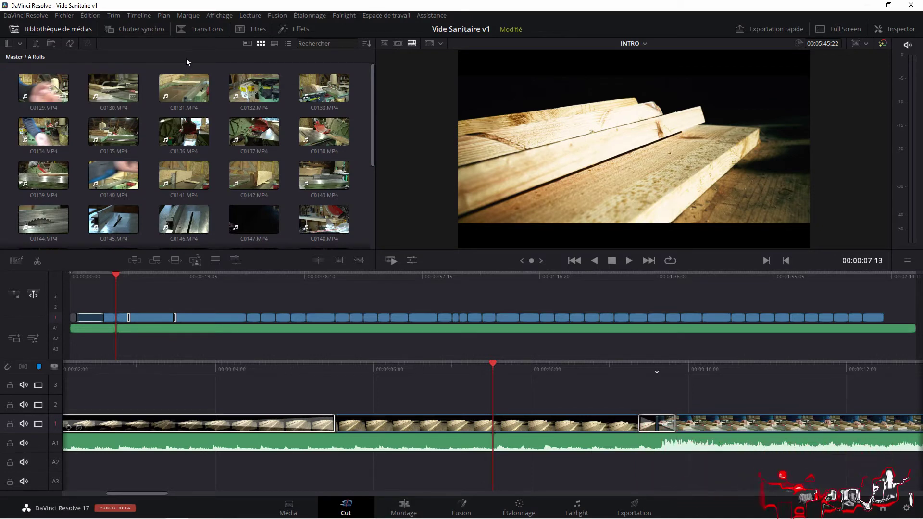
left_click(248, 43)
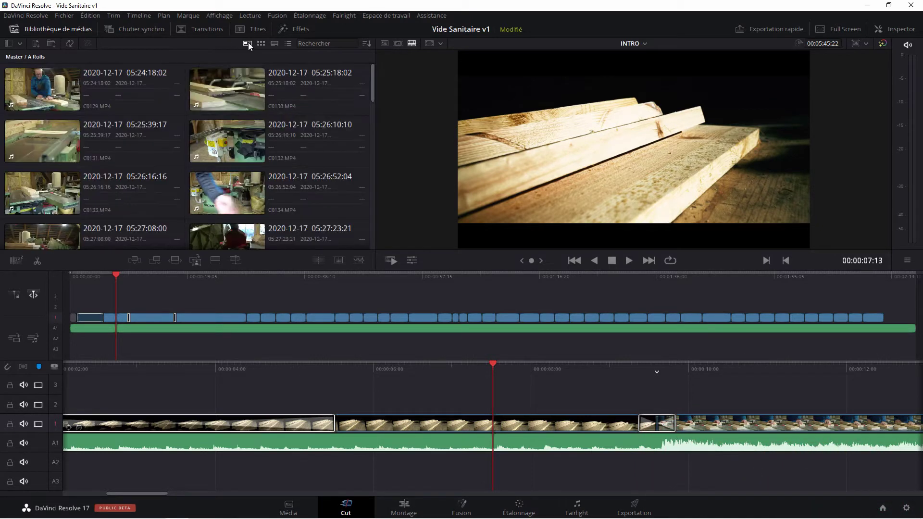
- Load clip C0129.MP4 in the source clip viewer
left_click(385, 43)
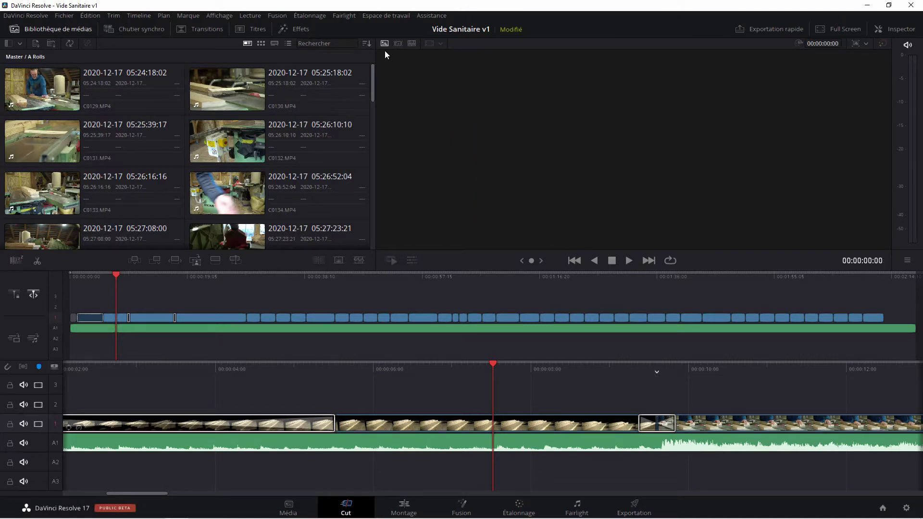
left_click(98, 86)
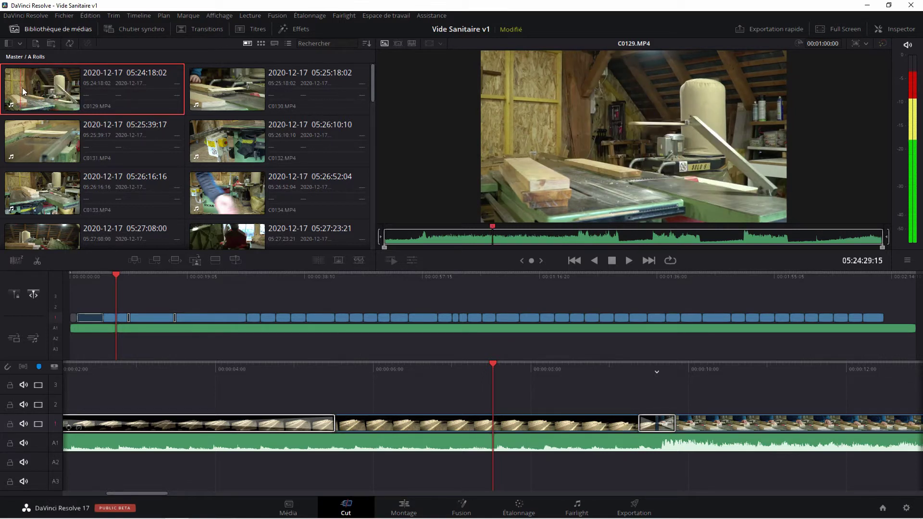
left_click(384, 43)
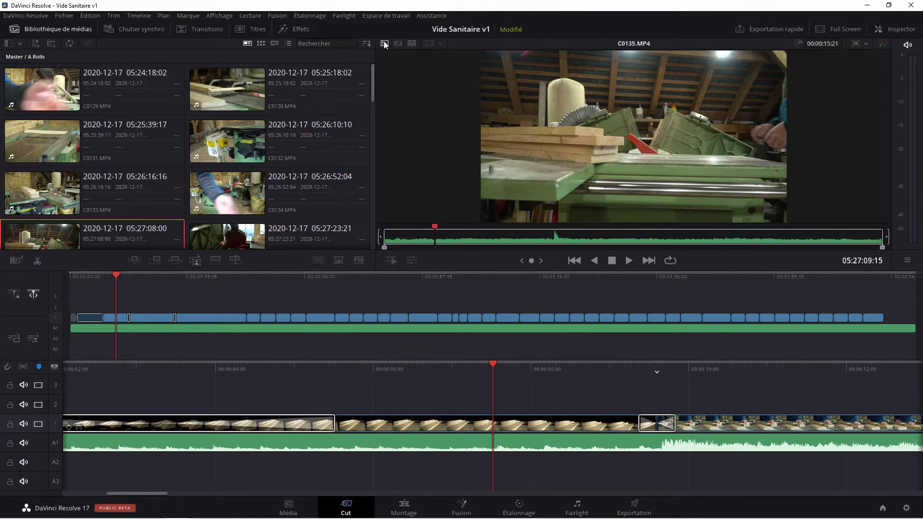
left_click(47, 87)
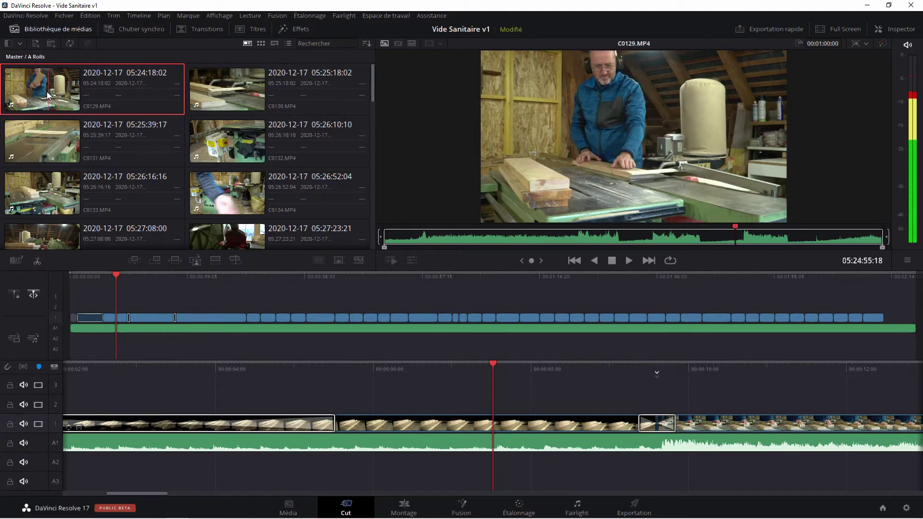
- Mark a 4-second range of C0129.MP4 starting at about 05:24:30:10
left_click_drag(384, 248, 486, 248)
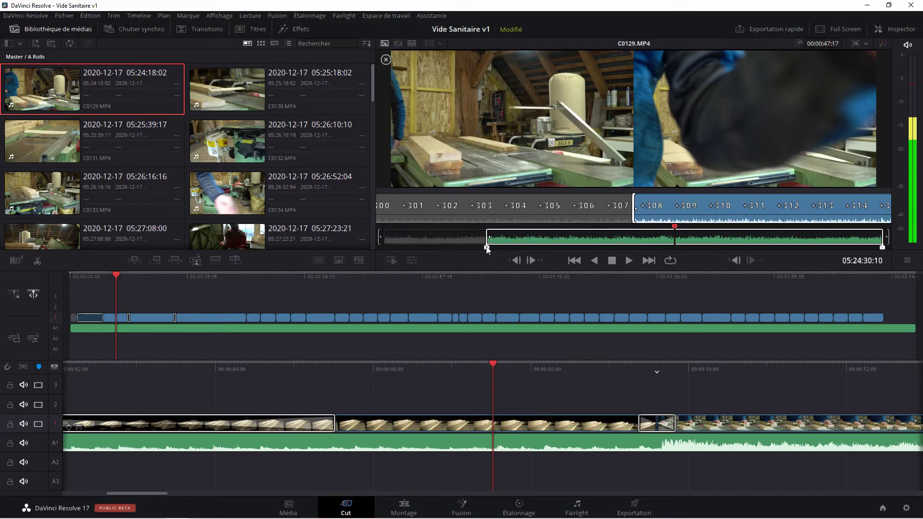
left_click_drag(884, 248, 496, 240)
left_click(496, 241)
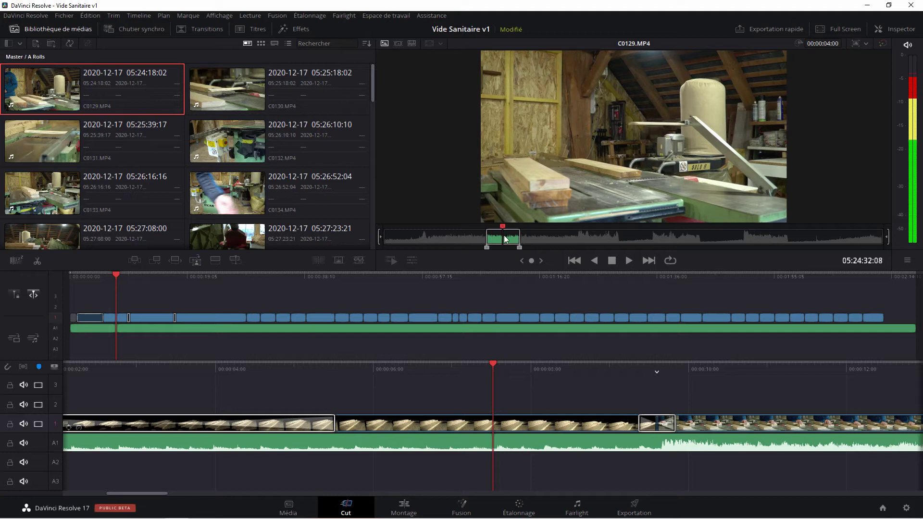
- Place the marked C0129.MP4 excerpt on video track 3 about 3 seconds into the timeline and scrub through it to 00:00:07:02
left_click_drag(60, 91, 169, 387)
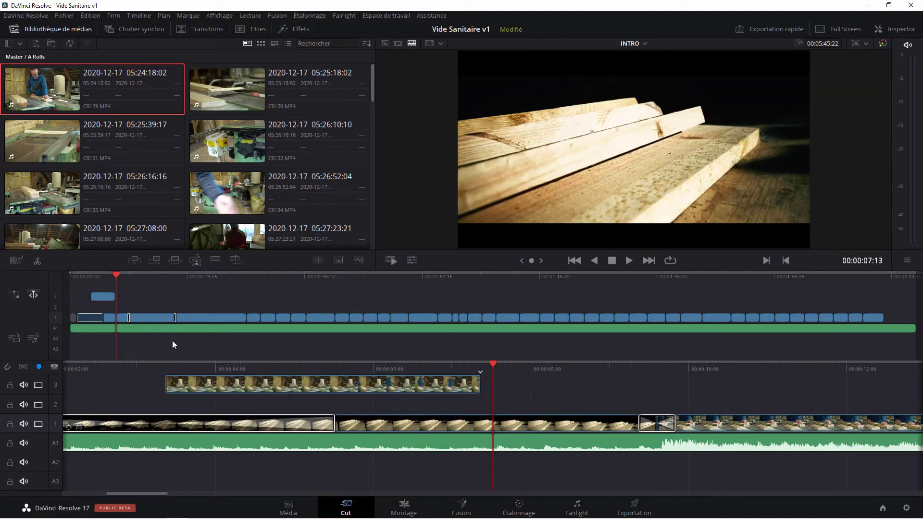
left_click_drag(174, 368, 462, 368)
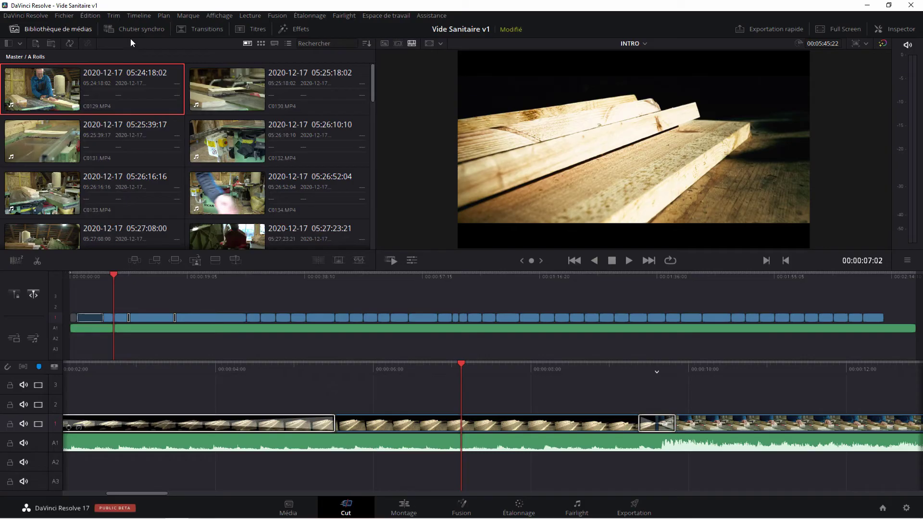
- Add a Fondu additif transition at the 00:00:33:16 cut on video track 1
left_click(193, 32)
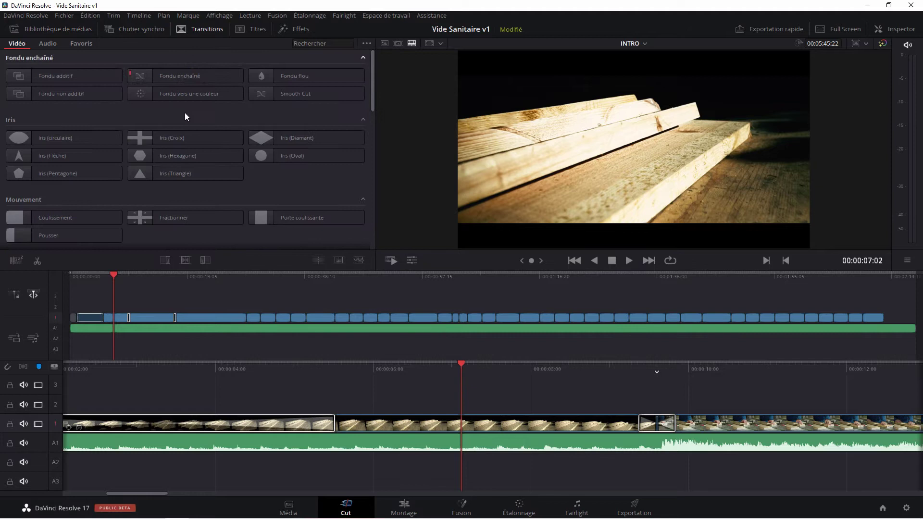
left_click(62, 91)
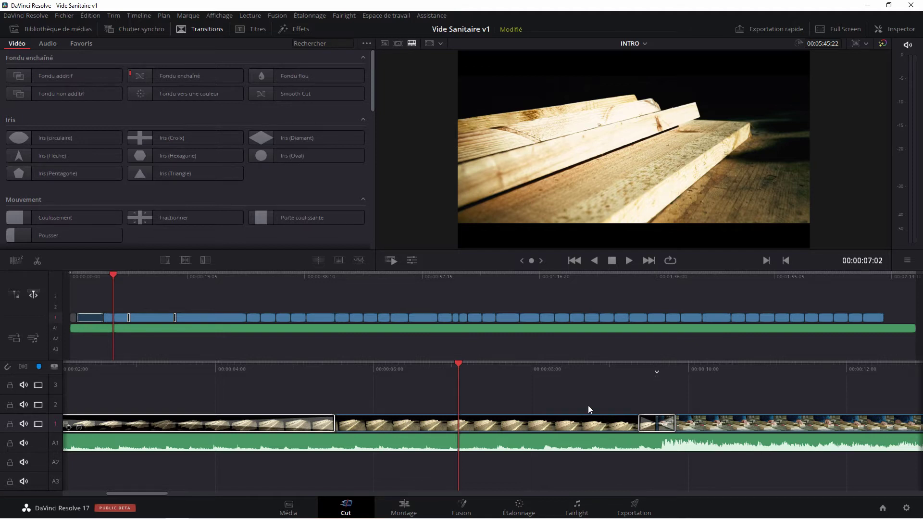
left_click_drag(115, 276, 275, 278)
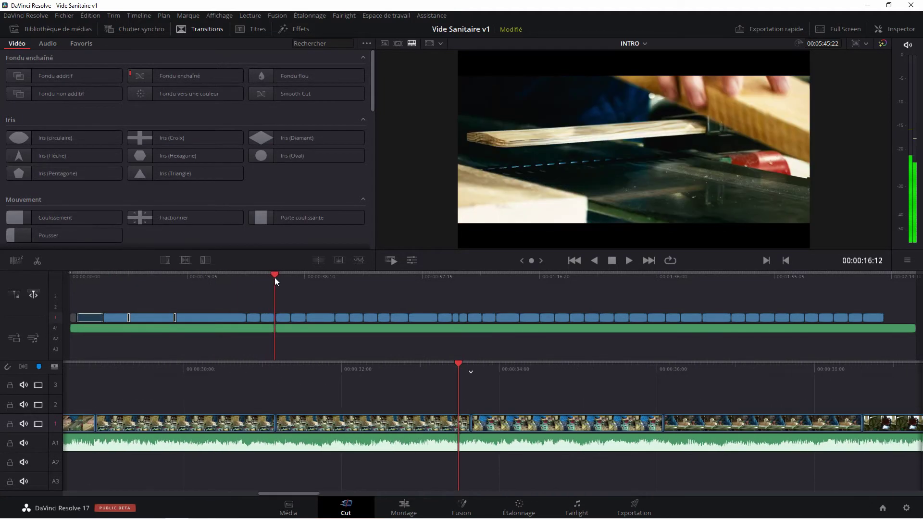
left_click(487, 424)
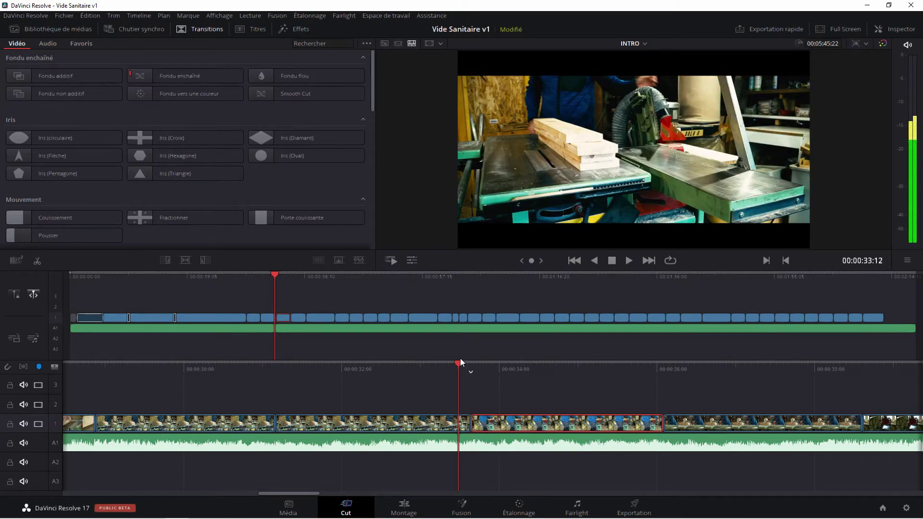
left_click_drag(459, 364, 471, 365)
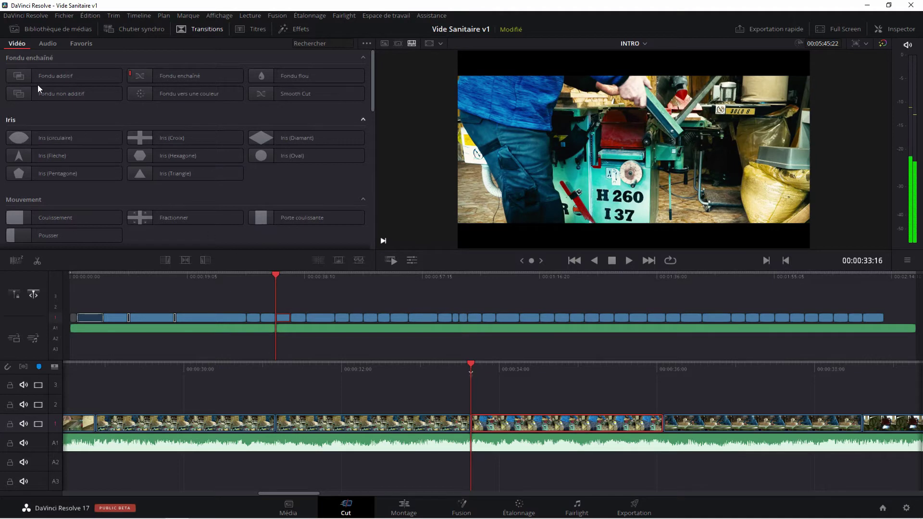
left_click_drag(58, 80, 469, 428)
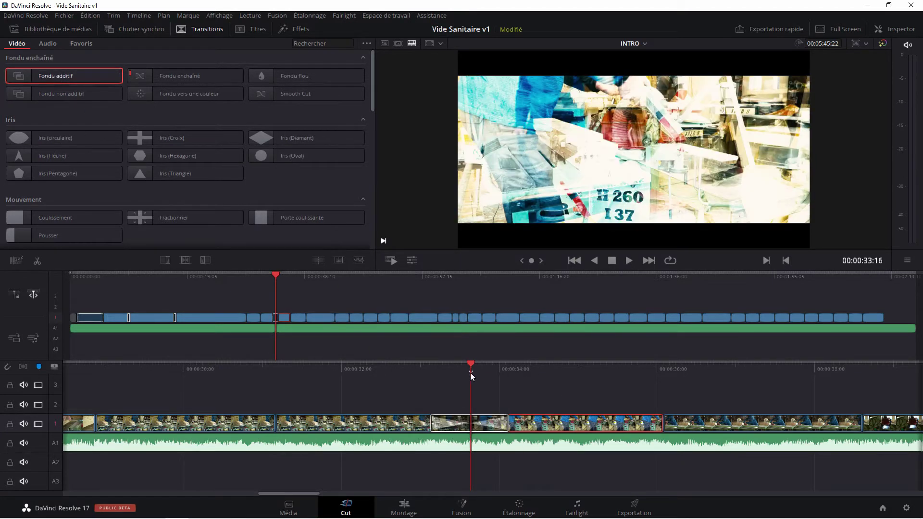
- Shorten the Fondu additif transition and delete it from the timeline
left_click_drag(472, 363, 556, 373)
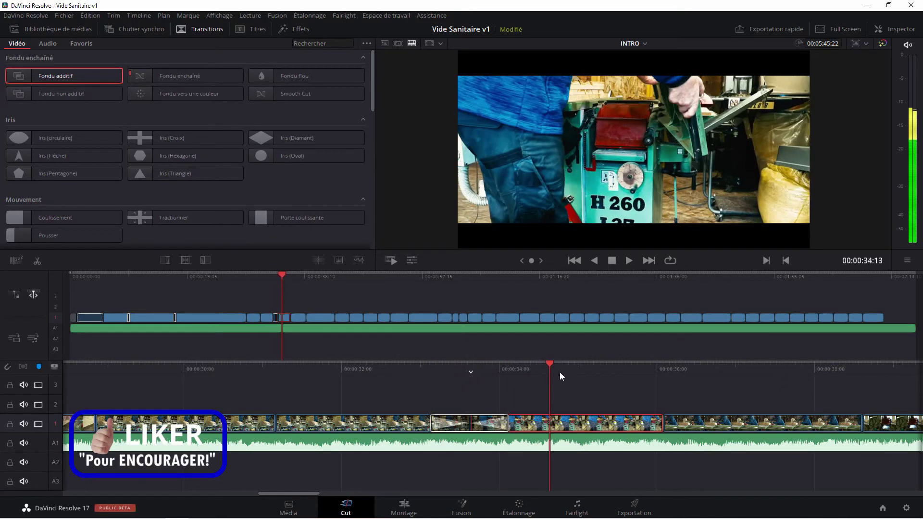
left_click(515, 369)
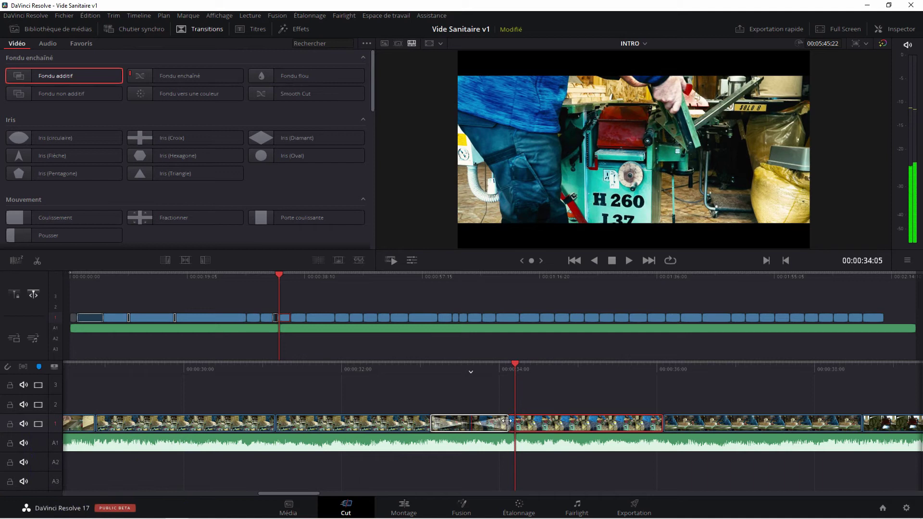
mouse_move(498, 423)
left_mouse_down()
mouse_move(482, 421)
mouse_move(495, 421)
left_mouse_up()
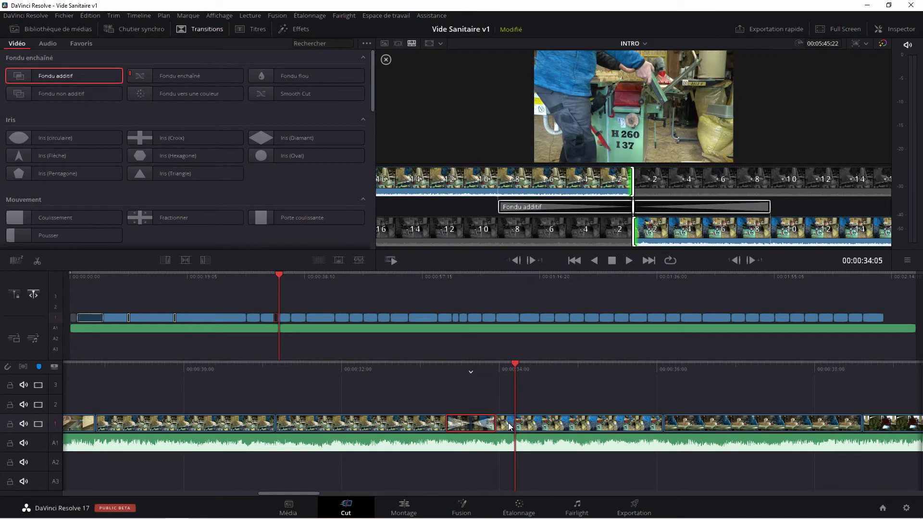
key("Delete")
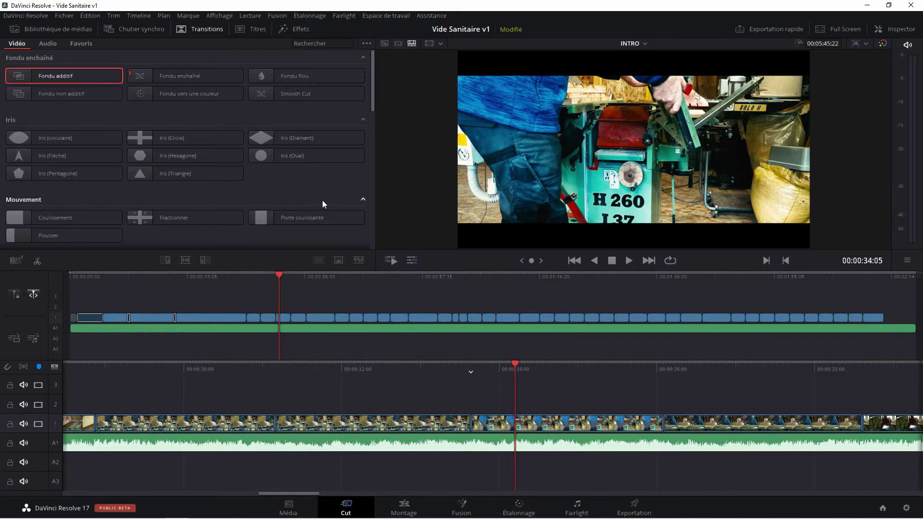
- Place a Texte title on video track 2, starting at about 33 seconds in the timeline
left_click(251, 29)
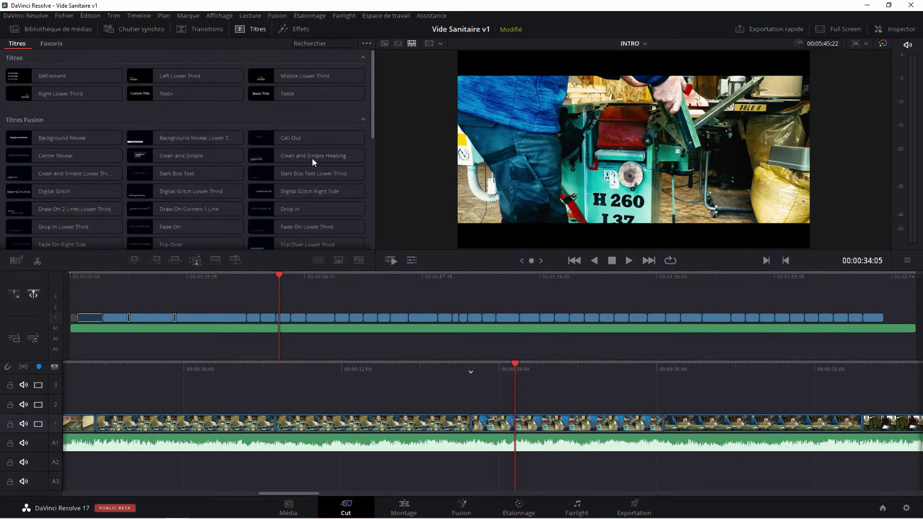
left_click(286, 95)
left_click_drag(286, 95, 430, 397)
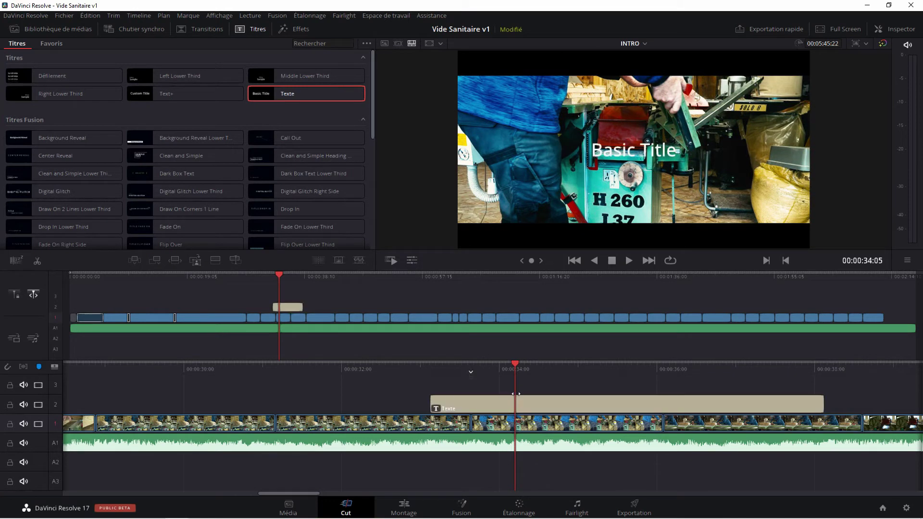
- Replace the title's wording with "texte" in the inspector
left_click(532, 410)
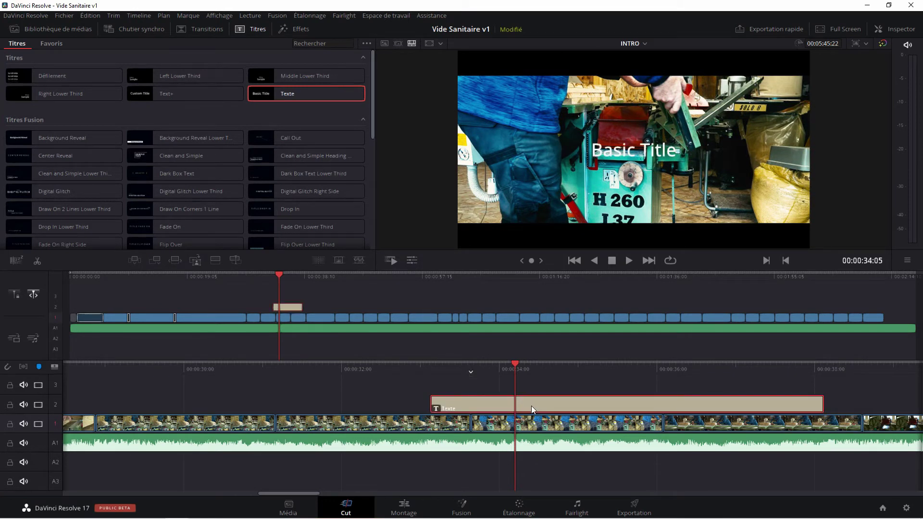
left_click(900, 30)
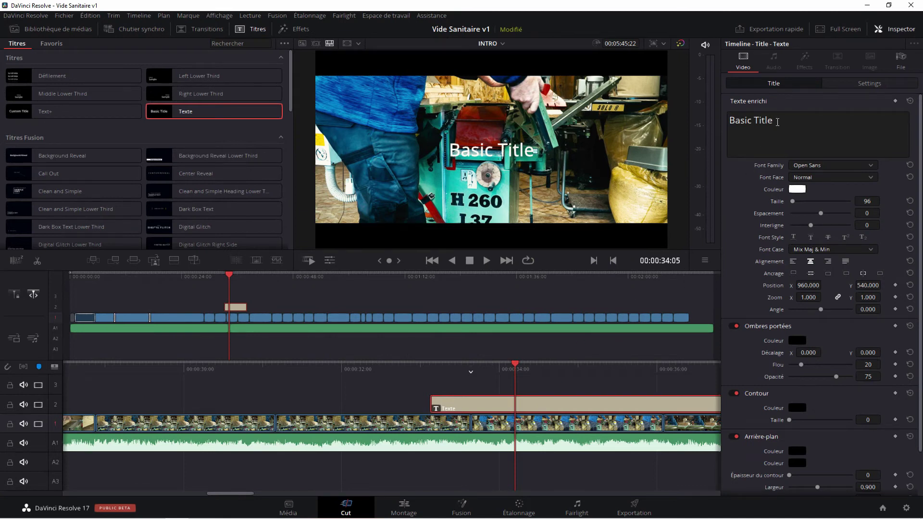
left_click_drag(788, 118, 719, 118)
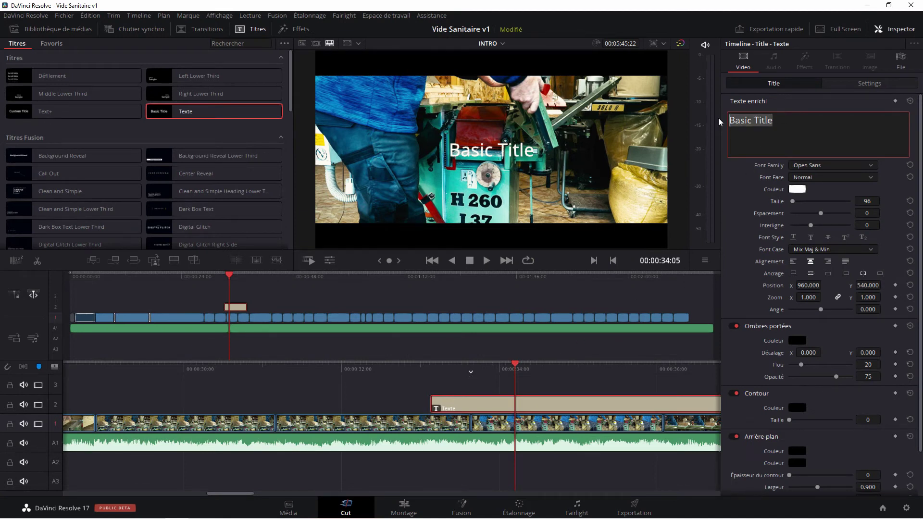
type("texte")
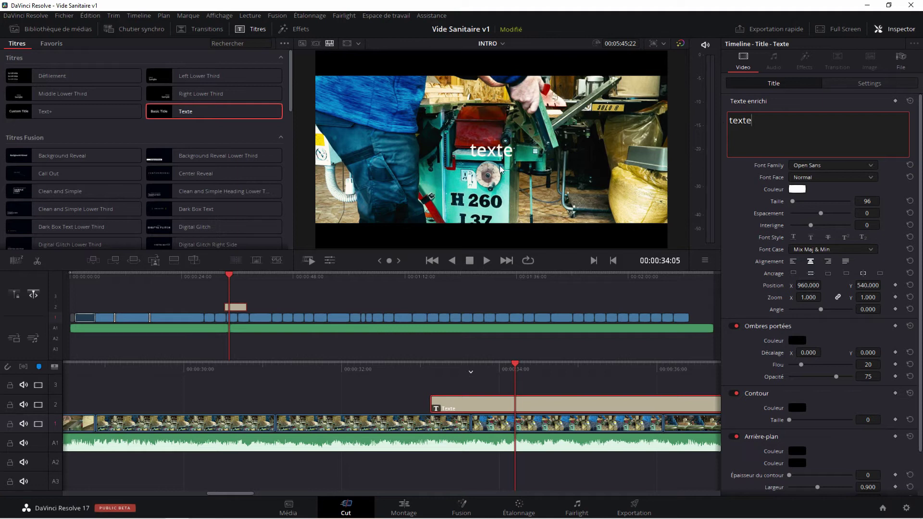
- Preview other font families on the title text and close the inspector
left_click(826, 164)
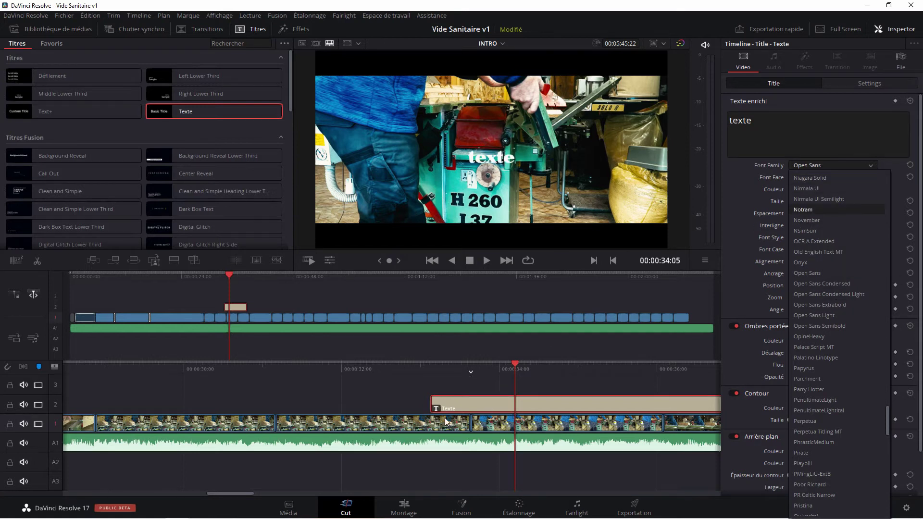
left_click(402, 391)
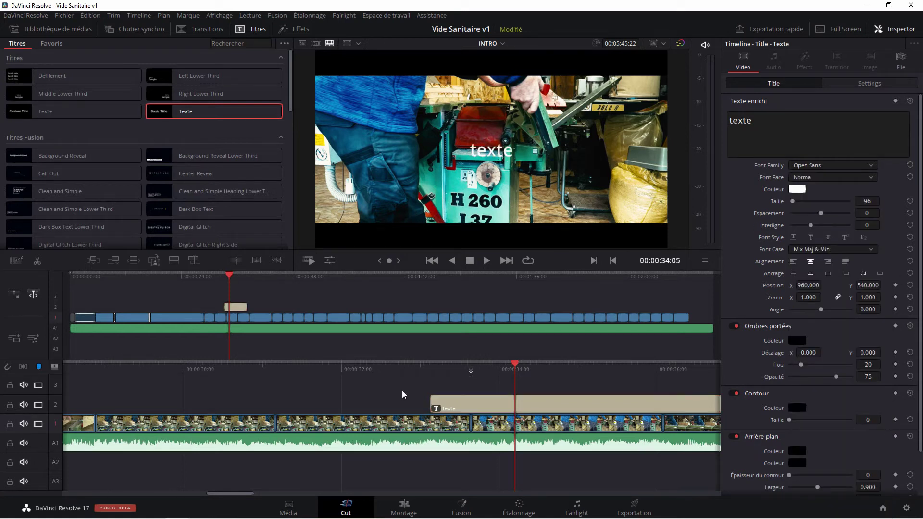
left_click(897, 30)
- Try the Video Call and Flou radial effects on the clip under the playhead on video track 1
left_click(293, 29)
left_click_drag(288, 156, 486, 431)
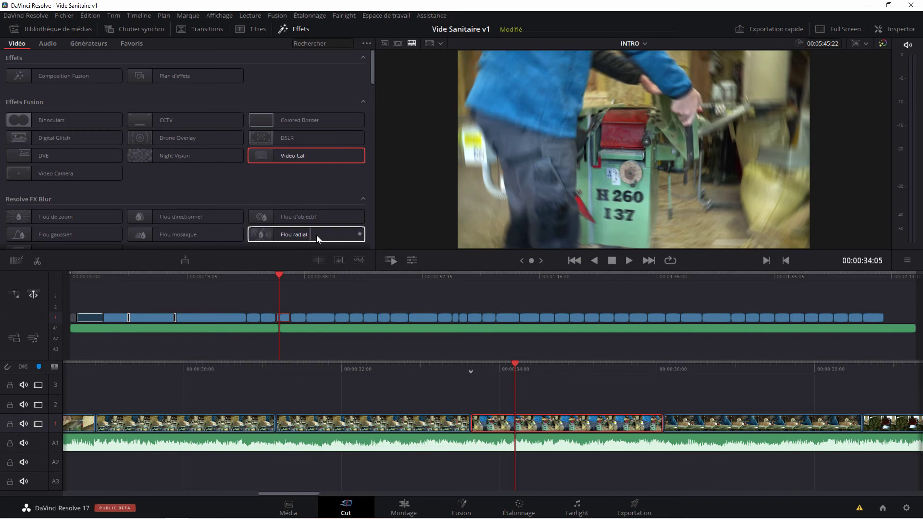
left_click_drag(305, 232, 542, 433)
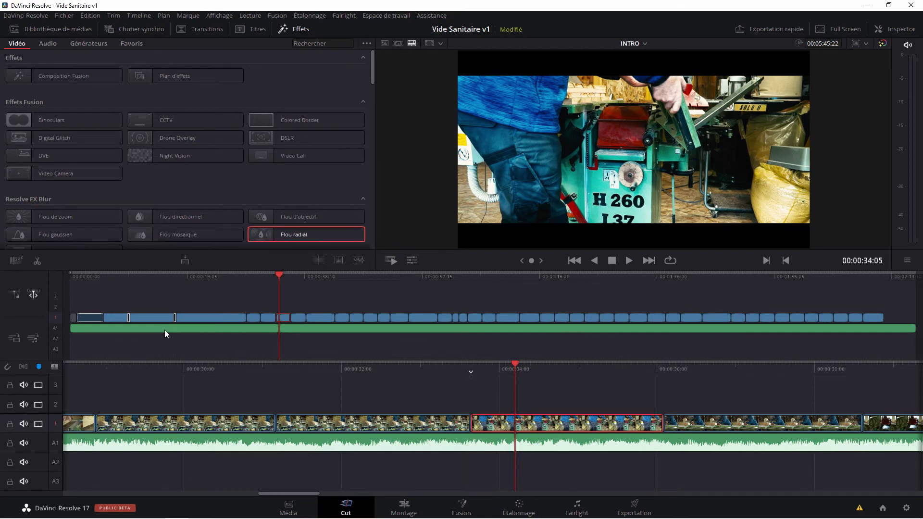
- Scrub the playhead through the INTRO timeline in both the overview and the detailed timeline
left_click_drag(279, 276, 338, 285)
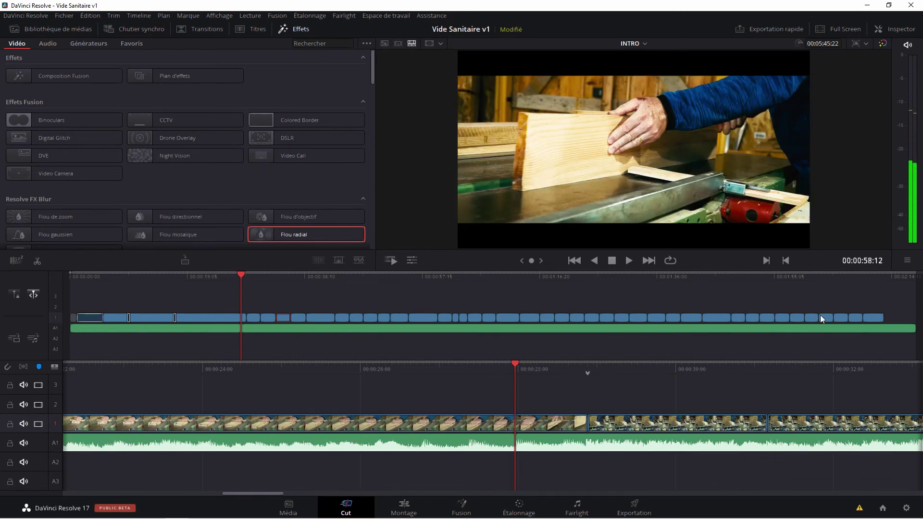
left_click(355, 368)
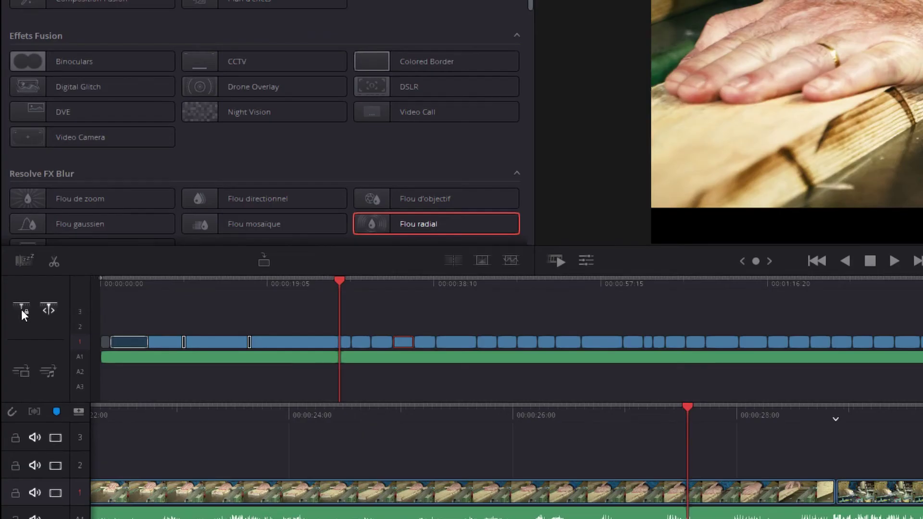
- Try the fixed playhead mode, return to the free playhead, and scrub the detailed timeline to 00:00:28:01
left_click(21, 310)
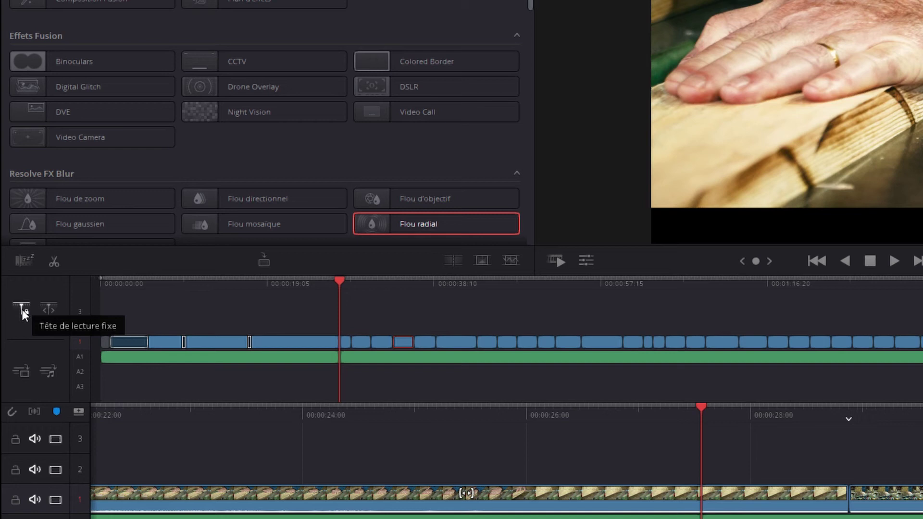
left_click(49, 309)
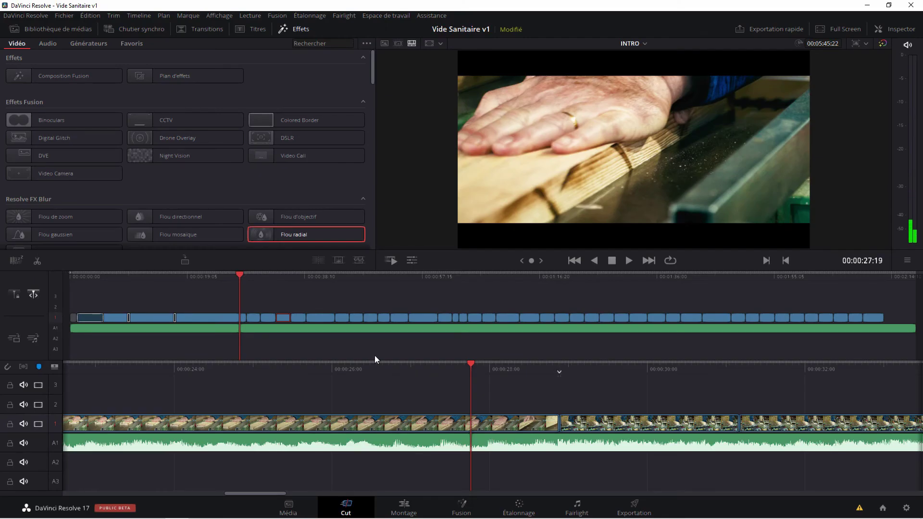
left_click_drag(472, 364, 553, 368)
left_click(493, 368)
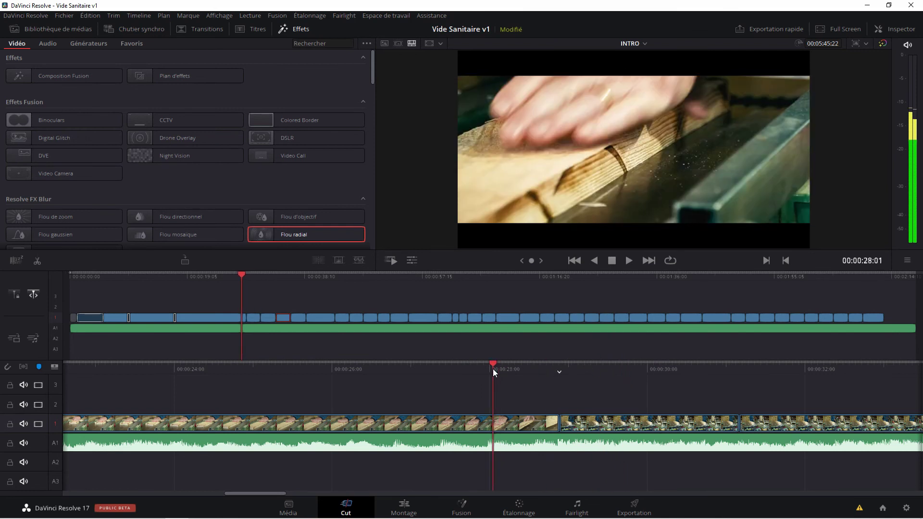
- Enable the fixed playhead and play the timeline forward past 30 seconds and in reverse to 00:00:26:17
left_click(17, 297)
key("space")
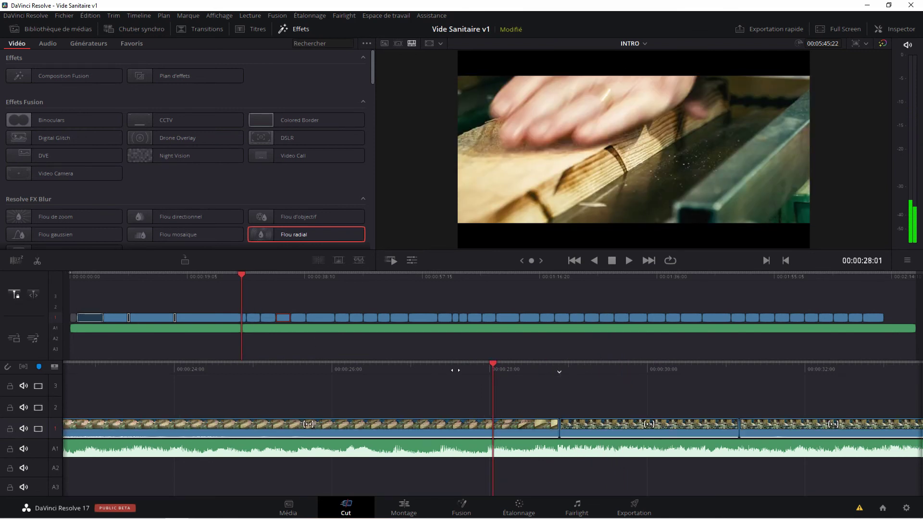
key("space")
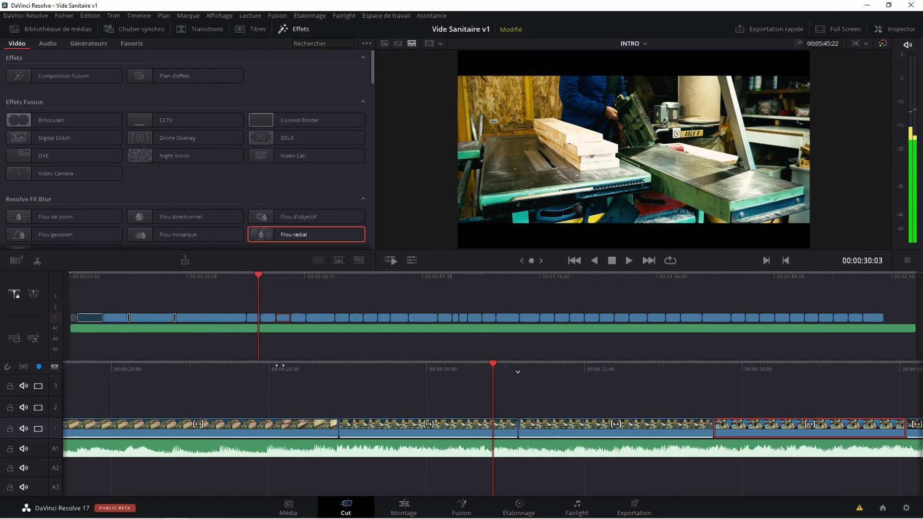
key("j")
key("k")
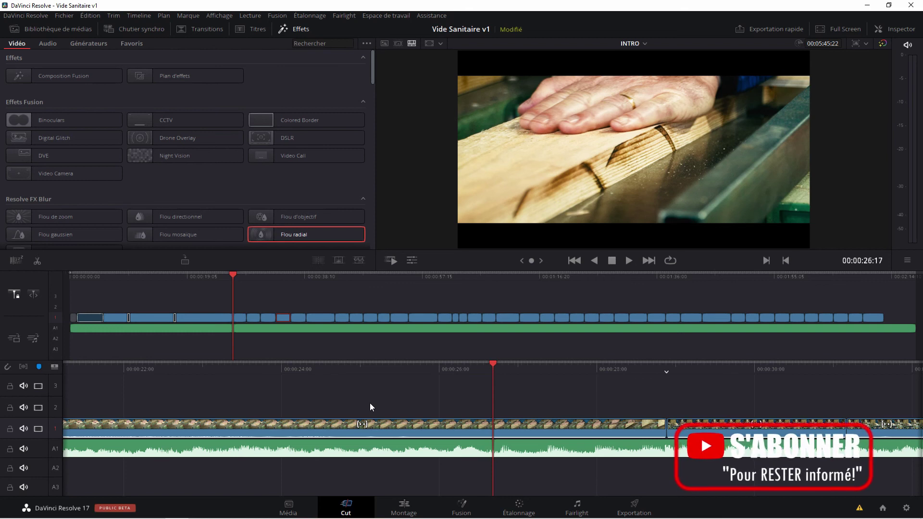
- Switch from the Cut page to the Montage page with the INTRO timeline open
left_click(403, 510)
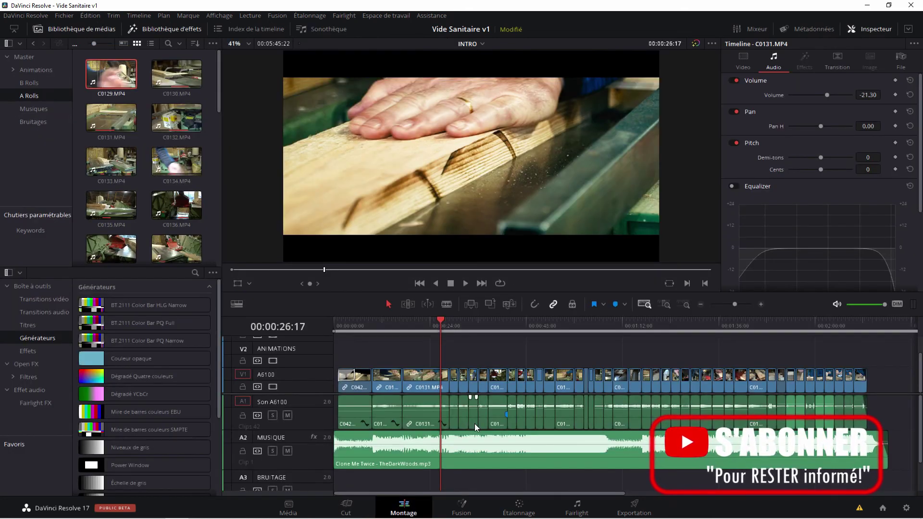